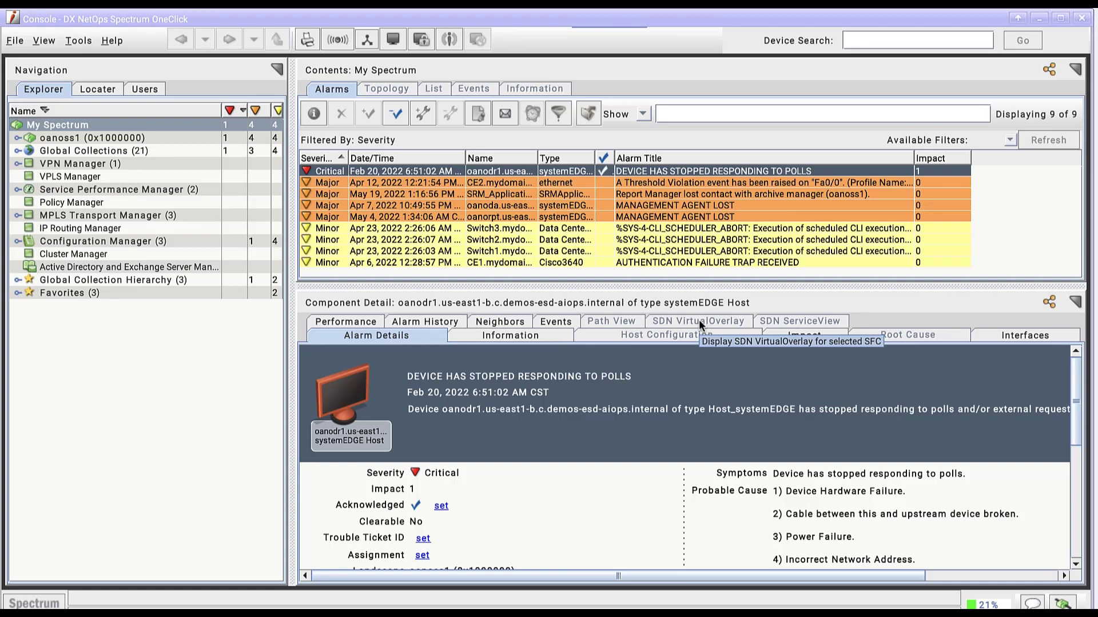
Step: Create a new Locater search and choose the device attribute Manufacturer as its search attribute
left_click(109, 87)
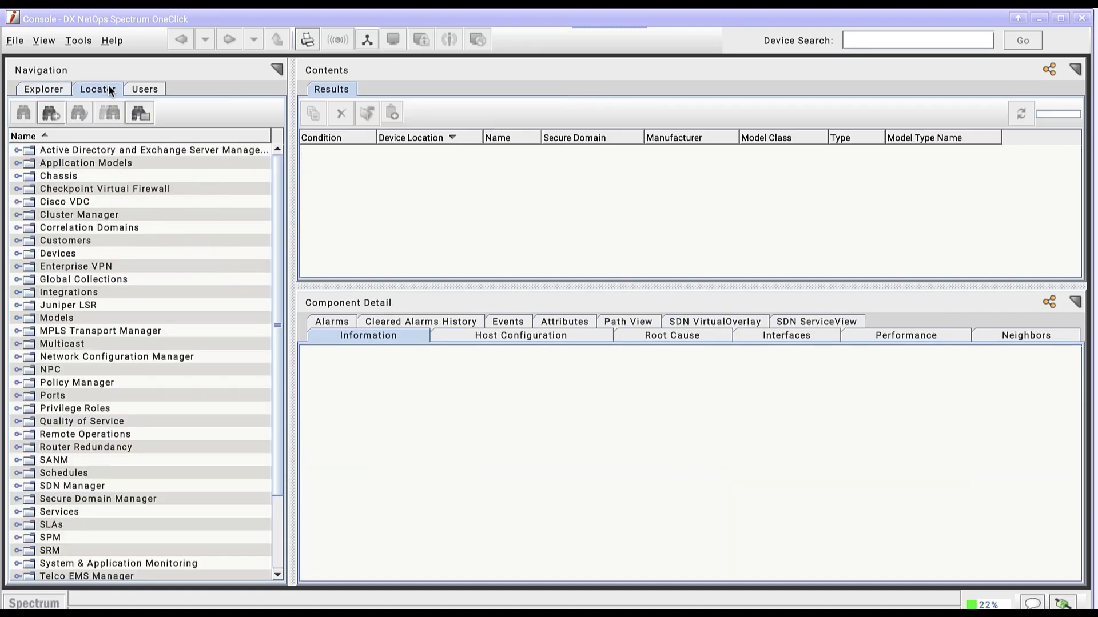
left_click(51, 114)
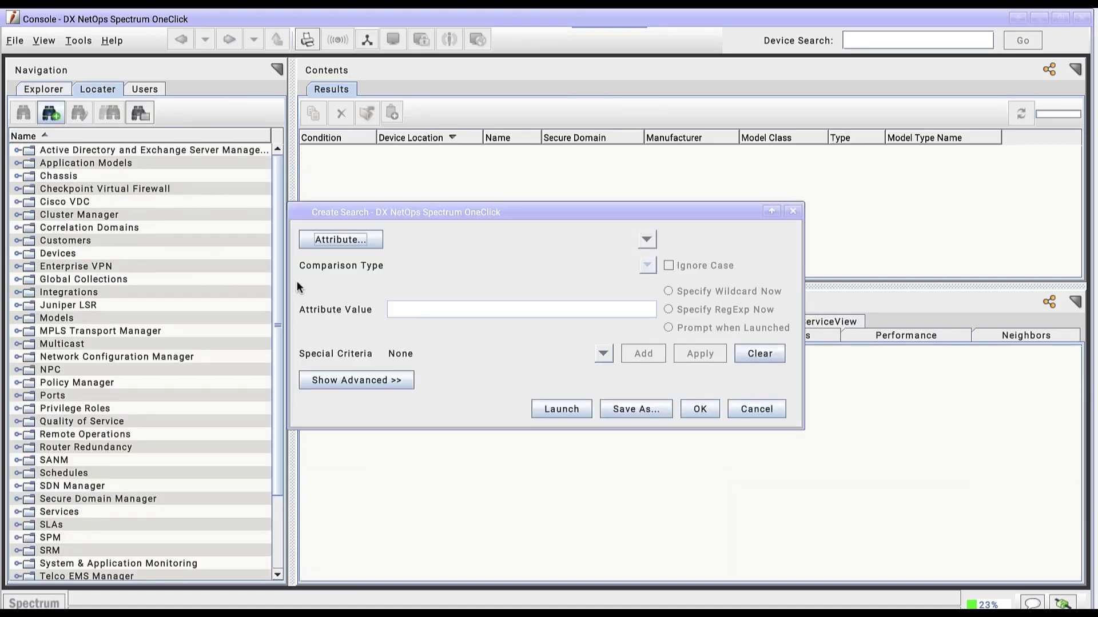
left_click(353, 242)
left_click(559, 486)
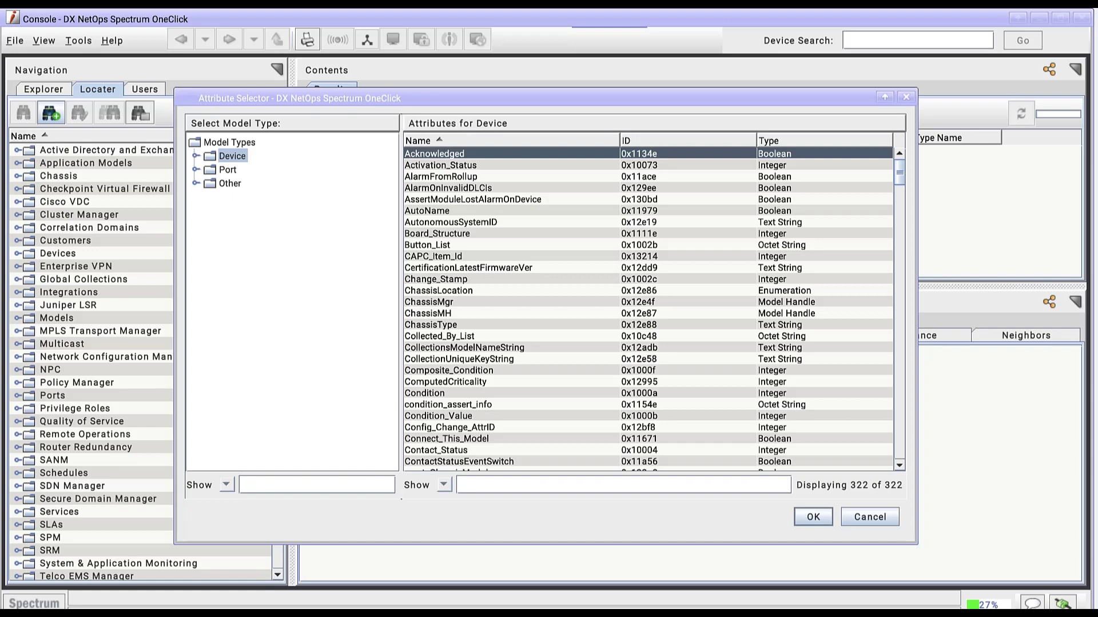
type("manu")
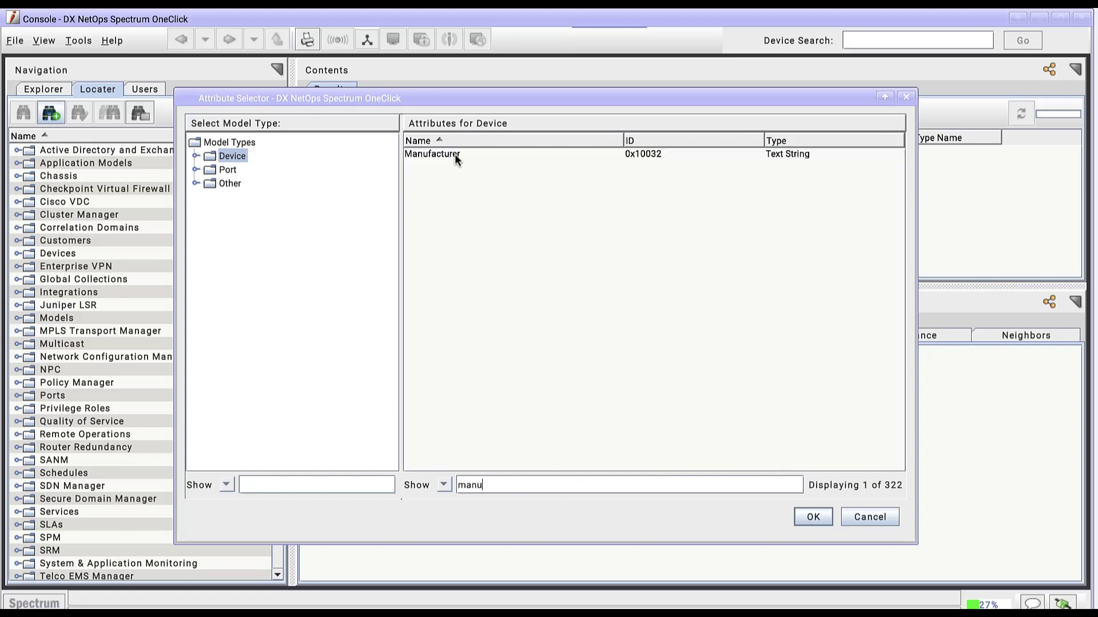
left_click(455, 154)
left_click(812, 517)
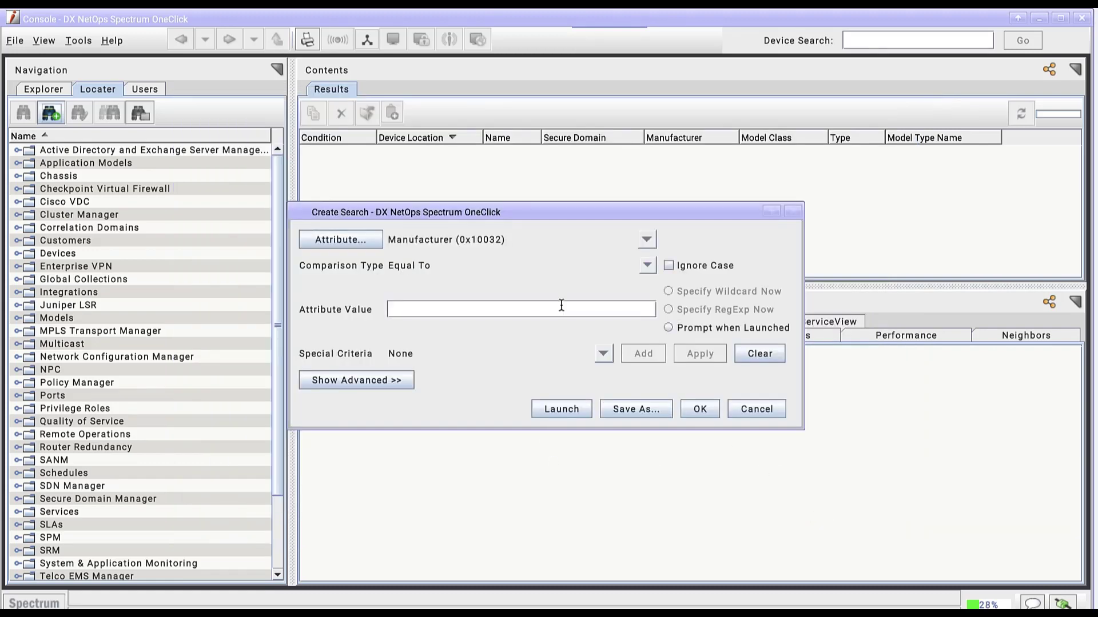
Step: Set the attribute value to cisco with case ignored, and launch the search
left_click(562, 306)
type("cisco")
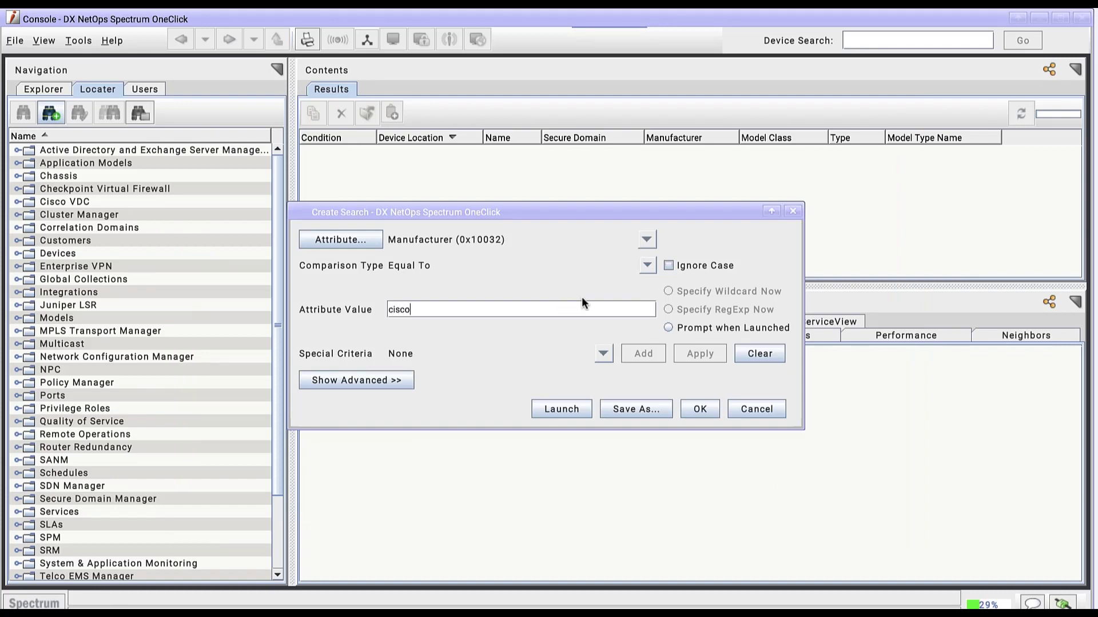
left_click(670, 266)
left_click(562, 409)
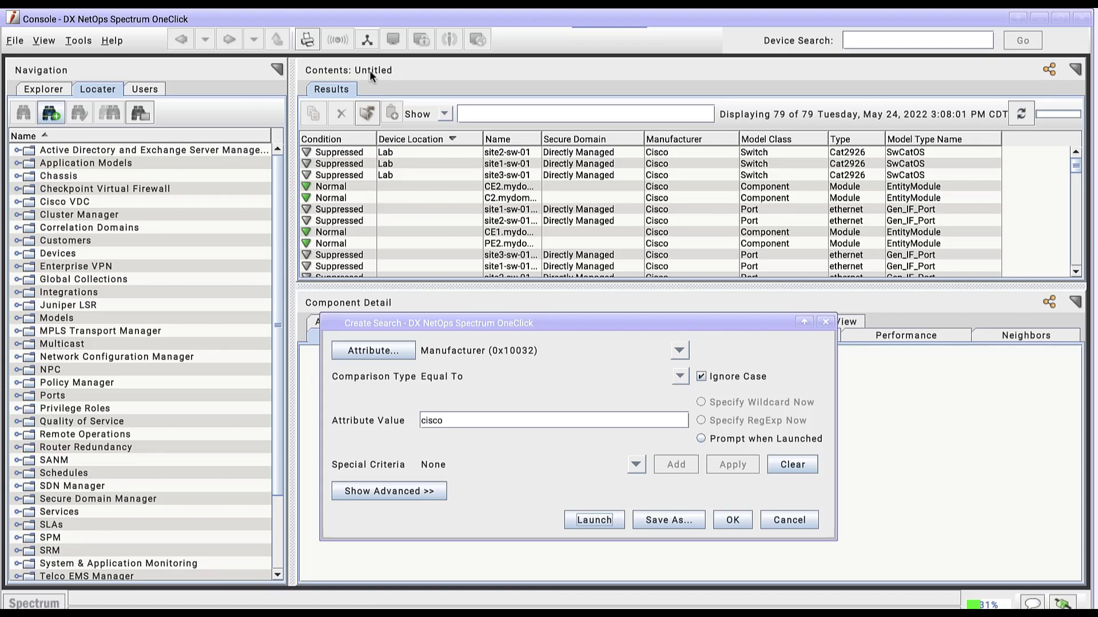
Step: Try running the search with Prompt when Launched enabled, entering Cisco as the manufacturer
left_click(701, 438)
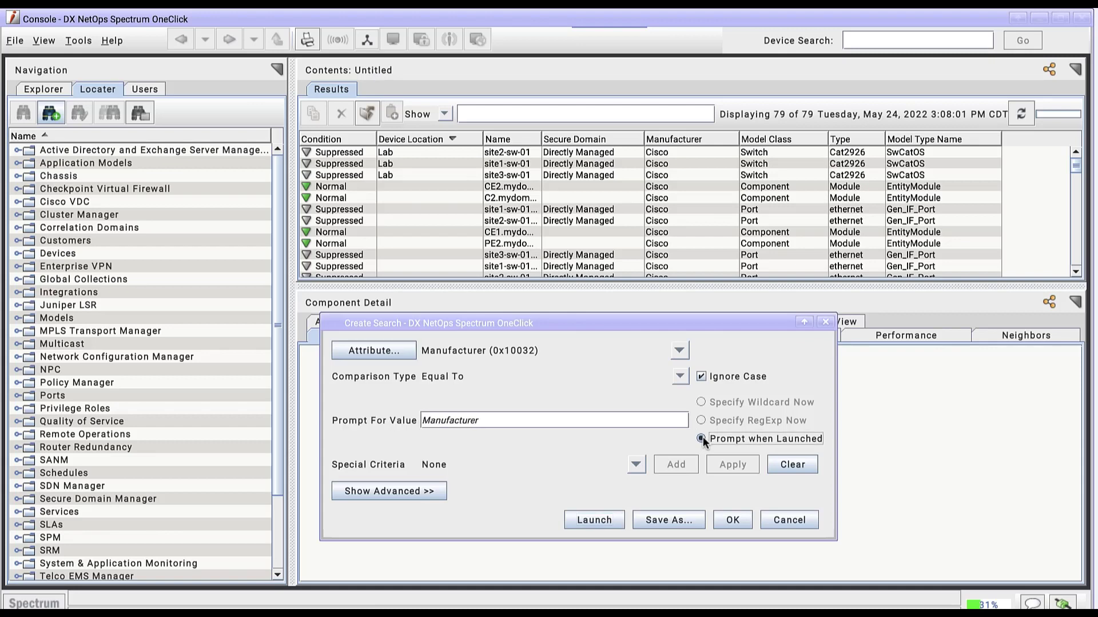
left_click(592, 521)
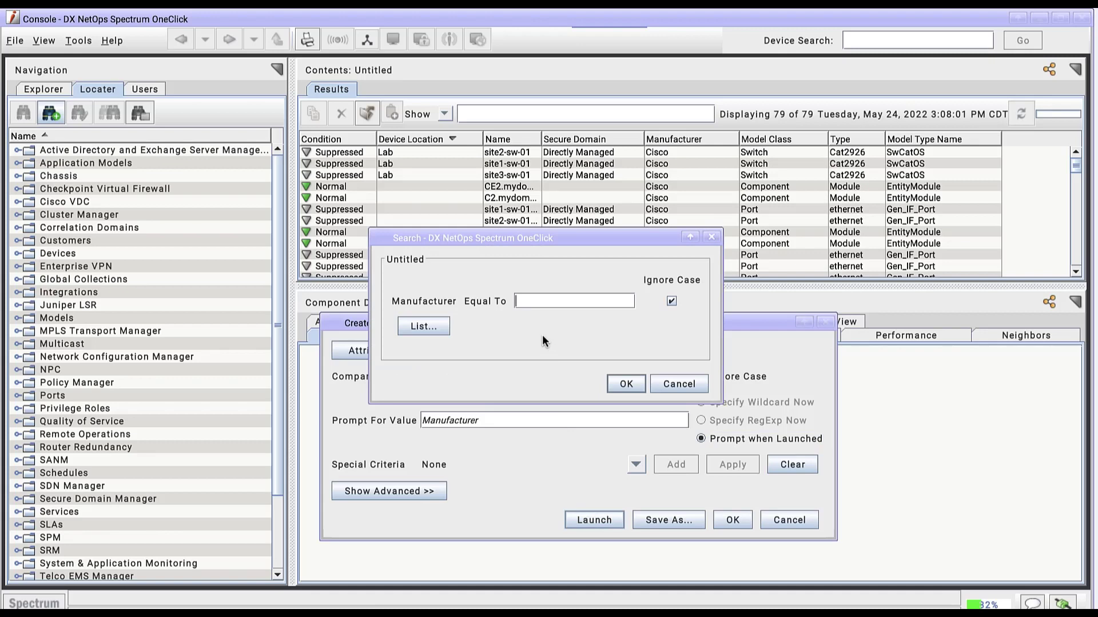
type("Cisco")
left_click(617, 384)
Step: Save the search as "All Cisco Devices" in the Models folder and close the search definition
left_click(659, 520)
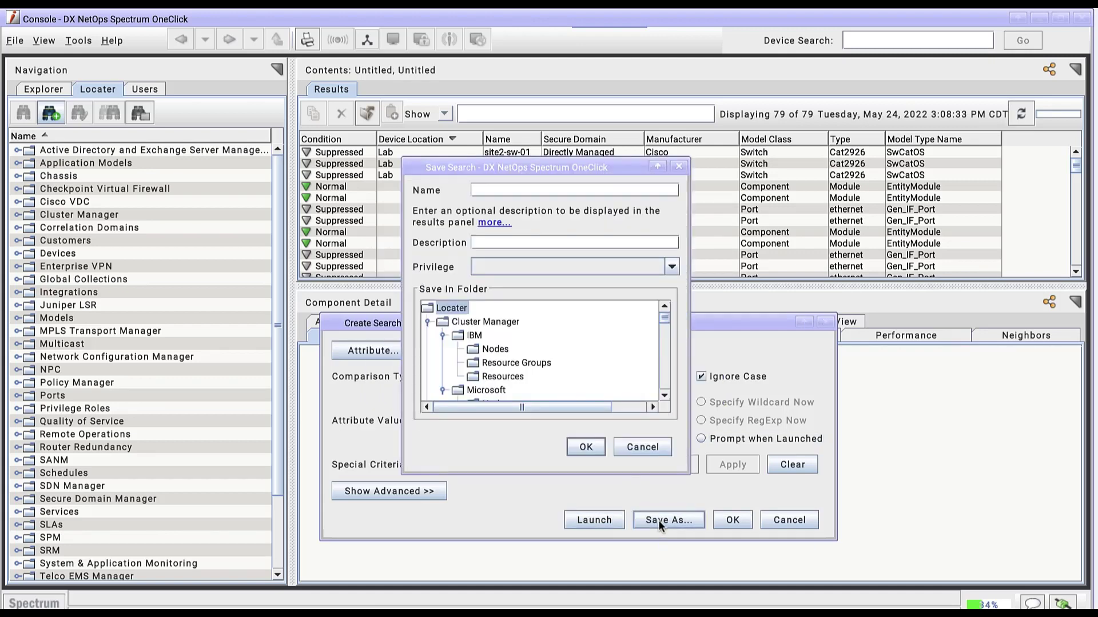
type("All Cisco Devices")
left_click(427, 322)
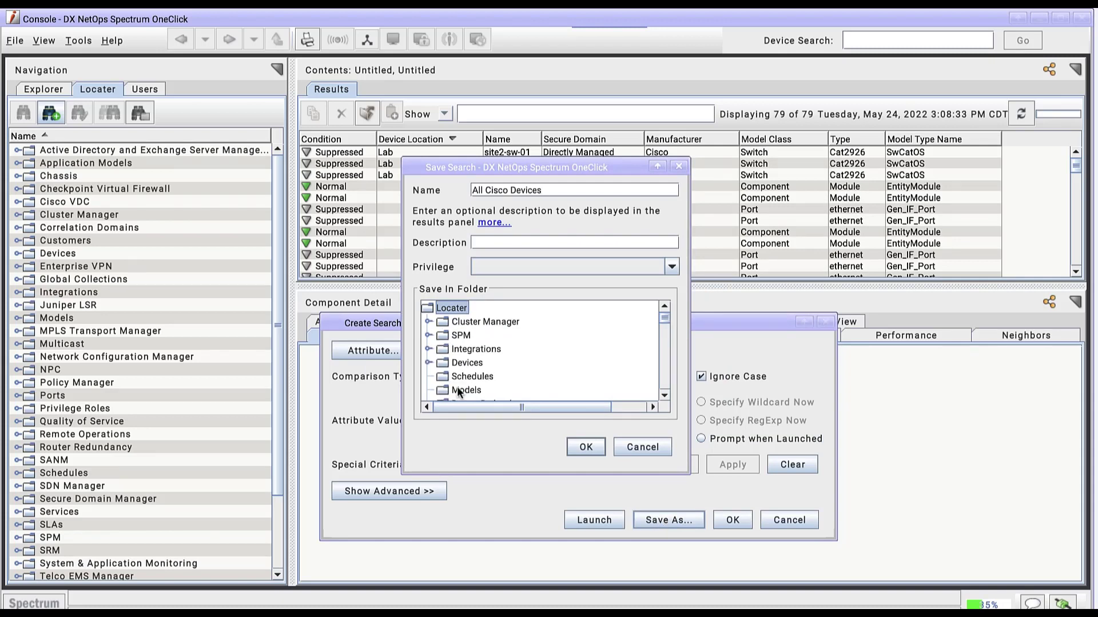
left_click(466, 390)
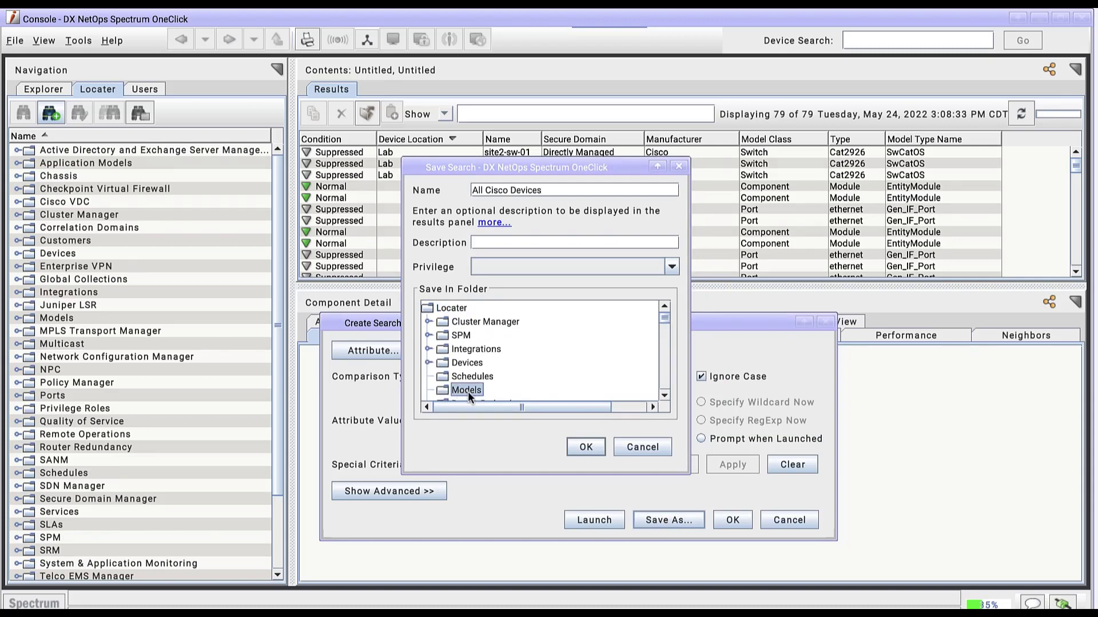
left_click(592, 450)
left_click(729, 518)
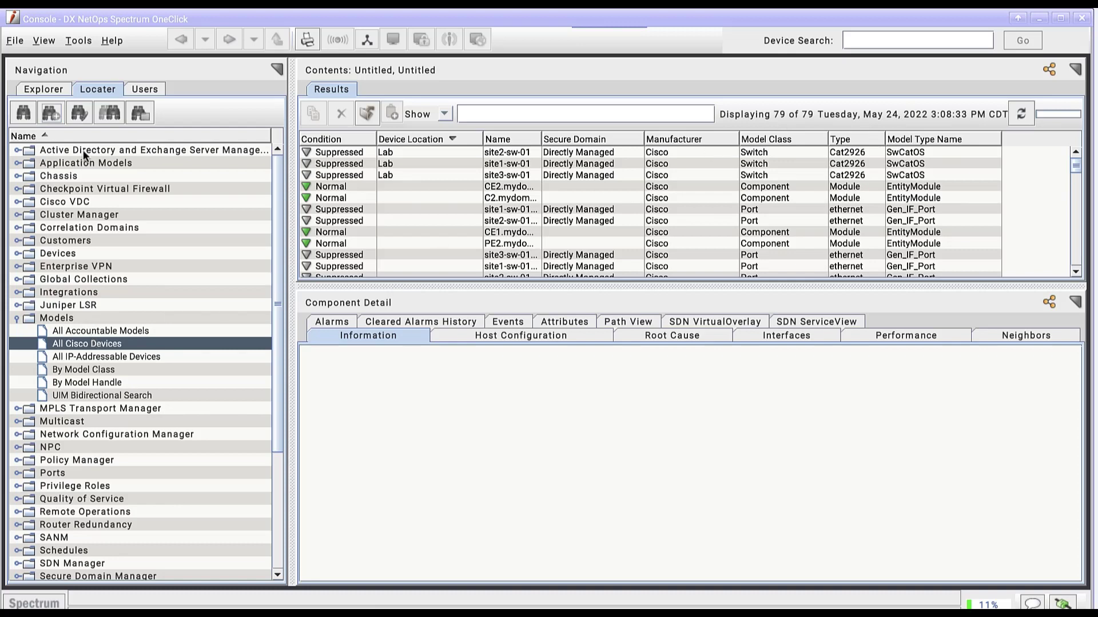
Step: Edit the All Cisco Devices search to use comparison type Contains and special criteria Devices Only, and launch it
left_click(79, 113)
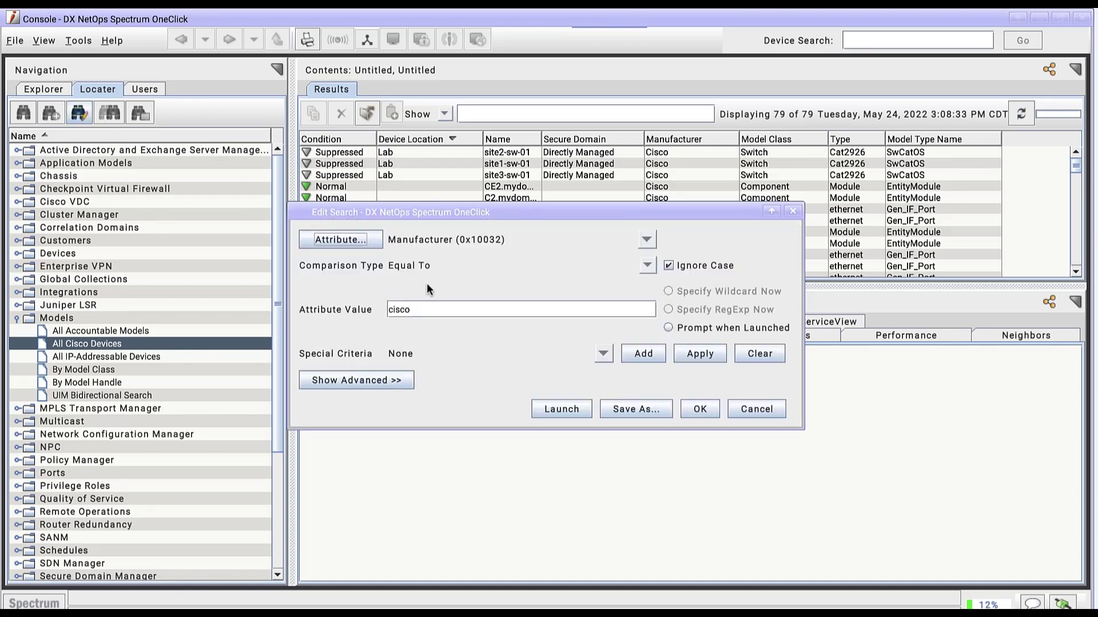
left_click(649, 266)
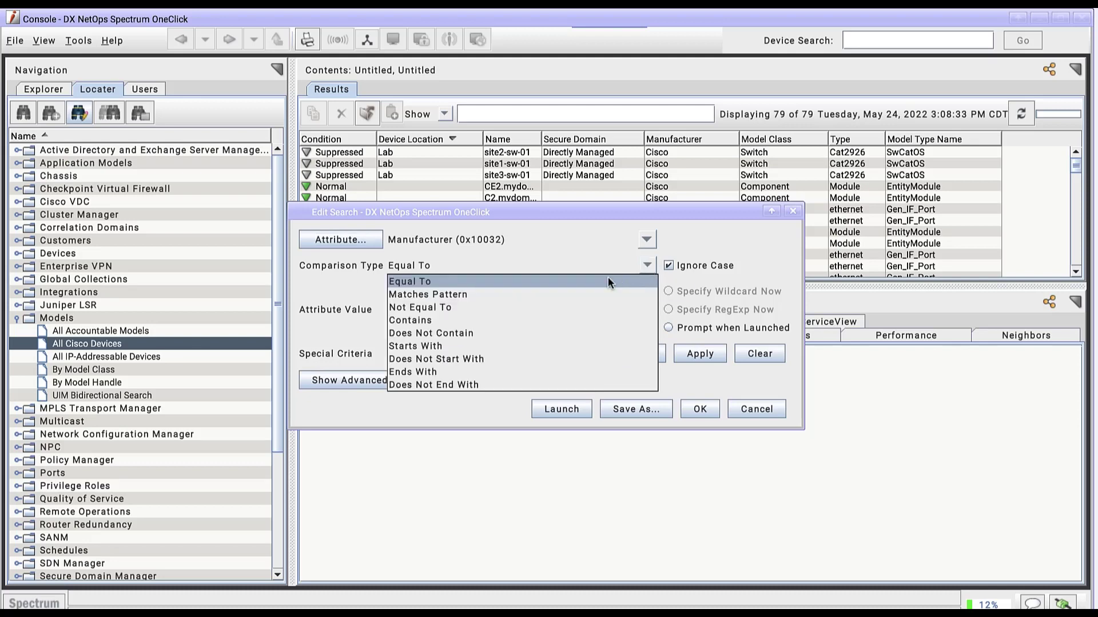
left_click(435, 320)
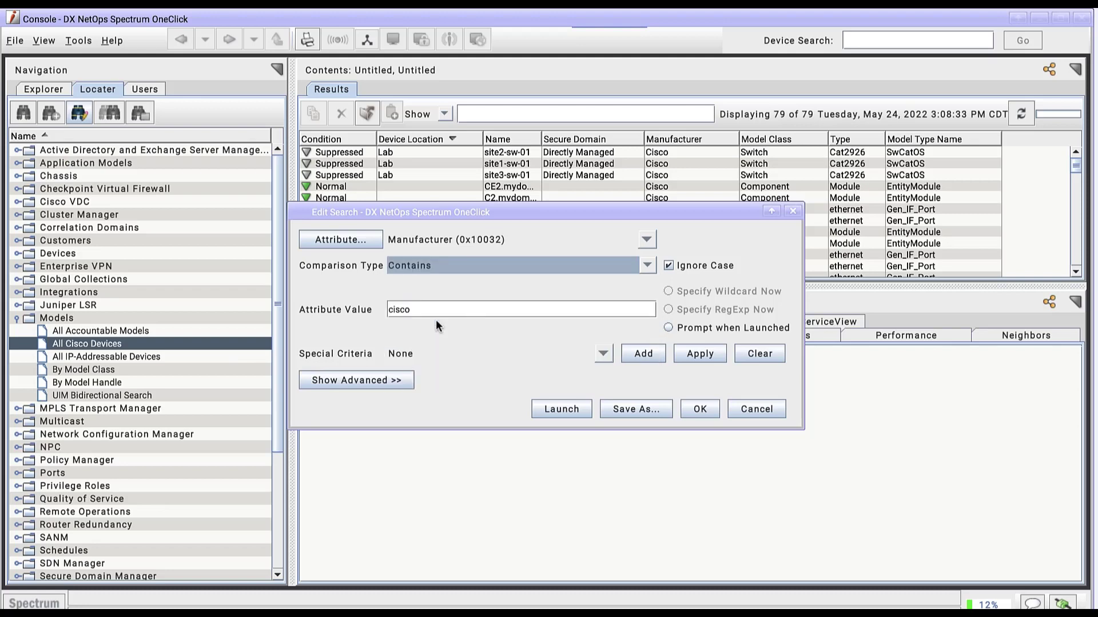
left_click(605, 355)
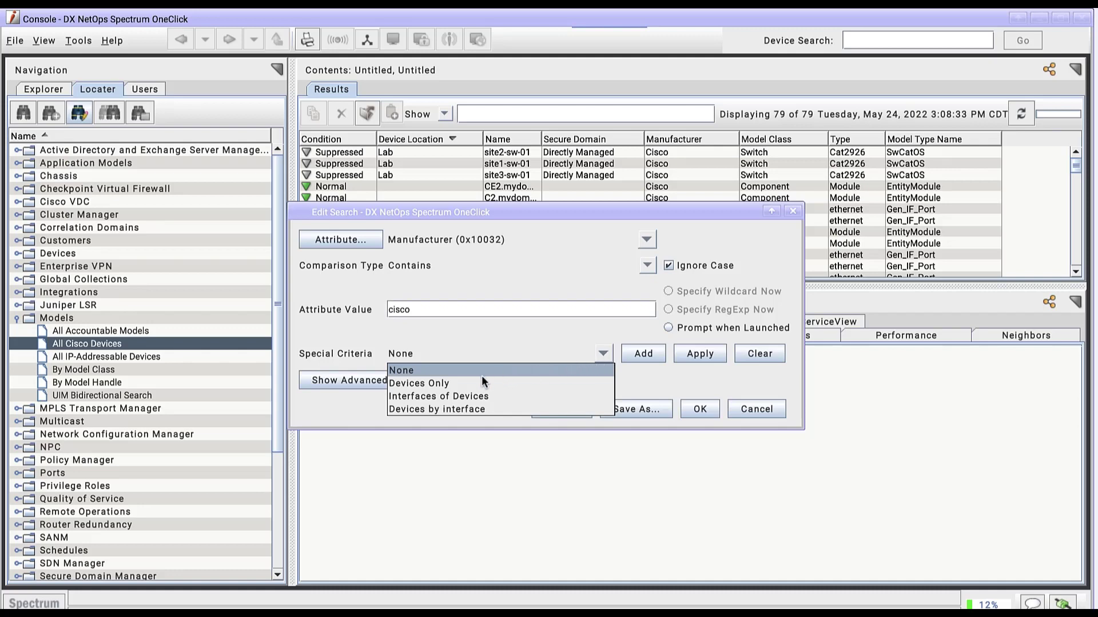
left_click(445, 383)
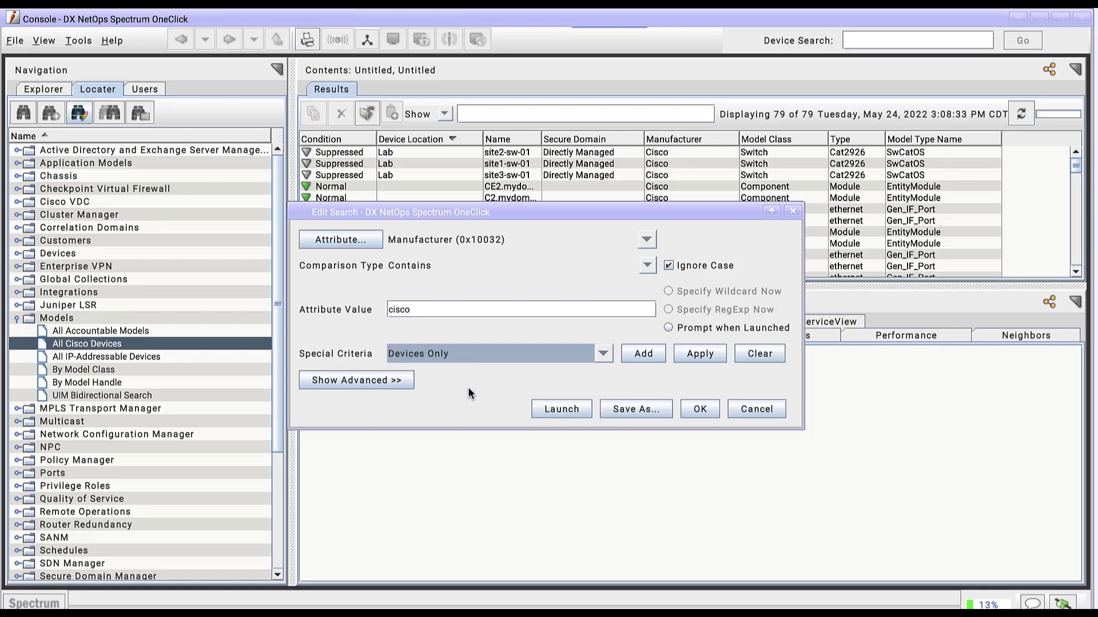
left_click(571, 413)
left_click_drag(681, 211, 808, 303)
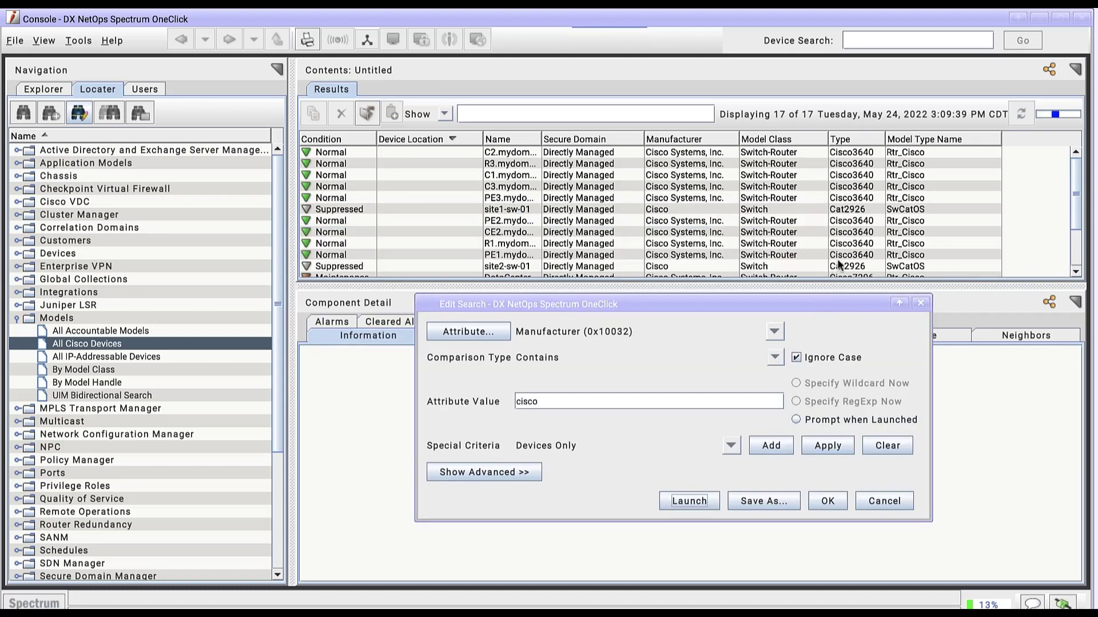
Step: Save the edited search under the same name, All Cisco Devices, in the Models folder
left_click(758, 503)
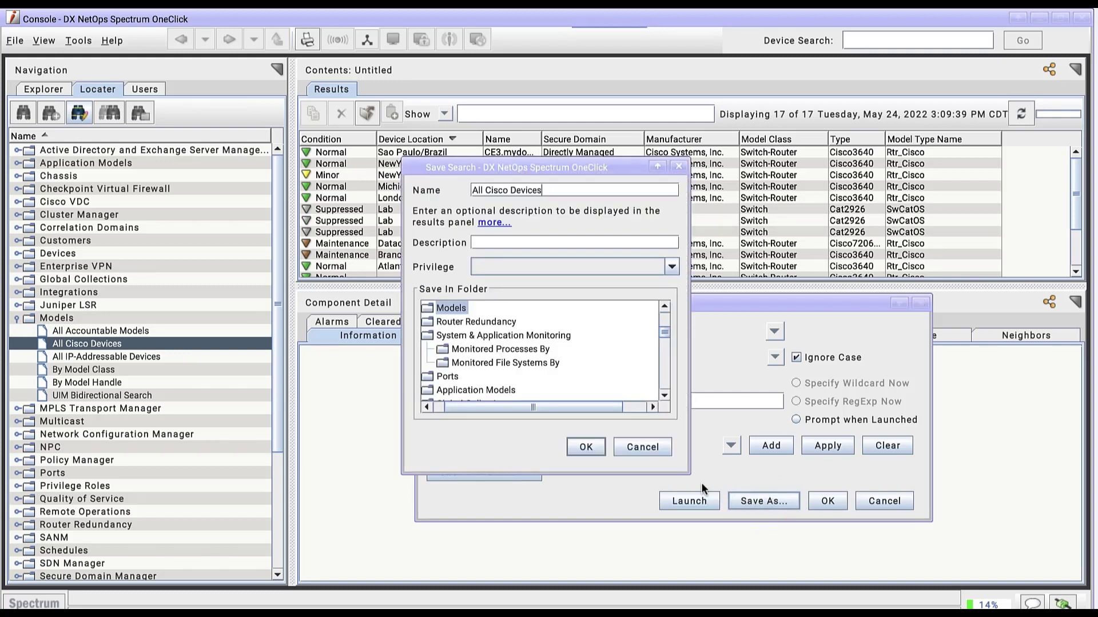
left_click(584, 445)
left_click(831, 501)
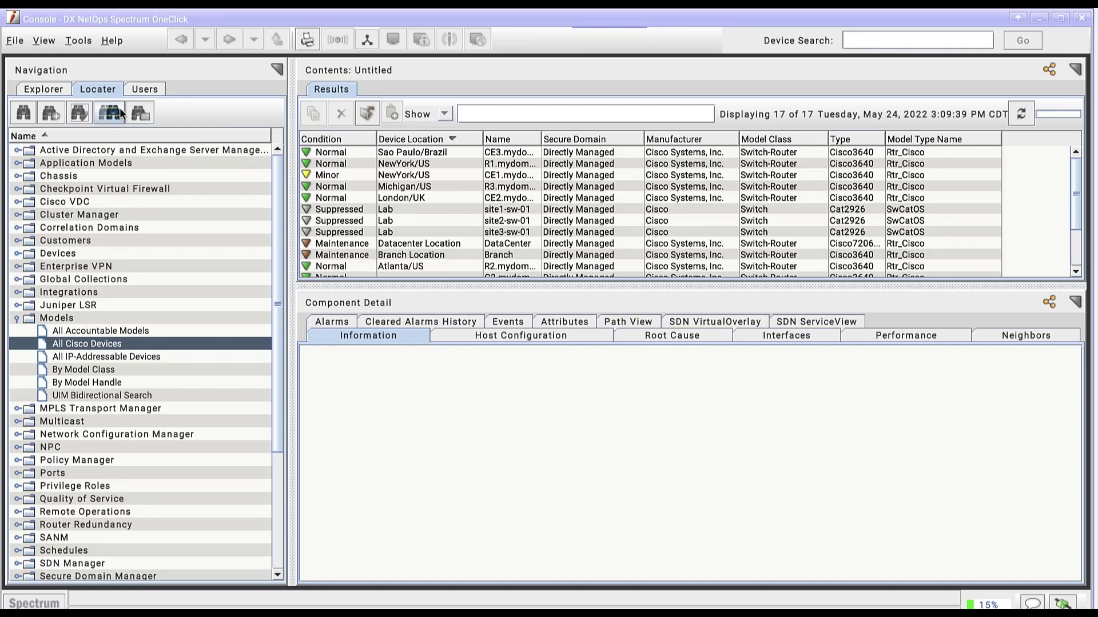
Step: Move the All Cisco Devices search from the Models folder to the Devices folder
left_click(139, 112)
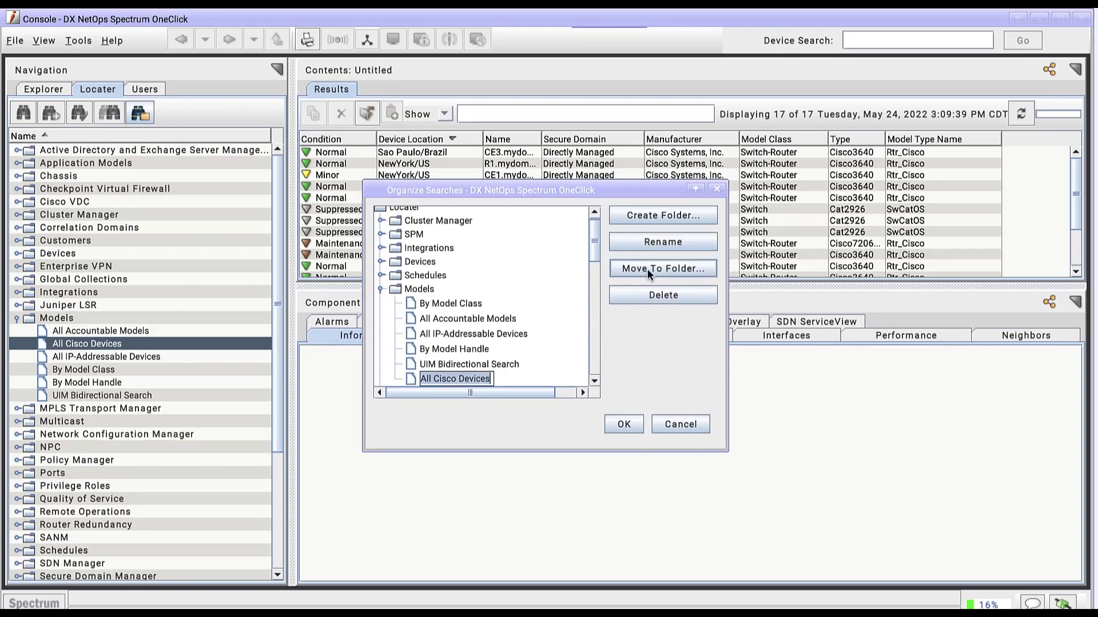
left_click(648, 268)
left_click(468, 312)
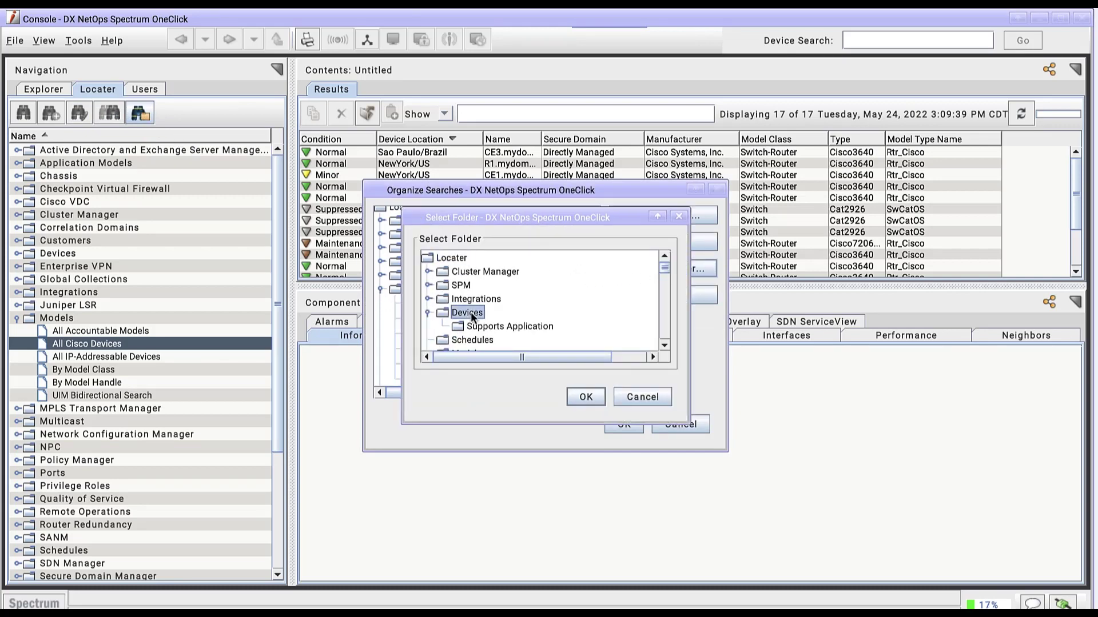
left_click(585, 396)
left_click(625, 424)
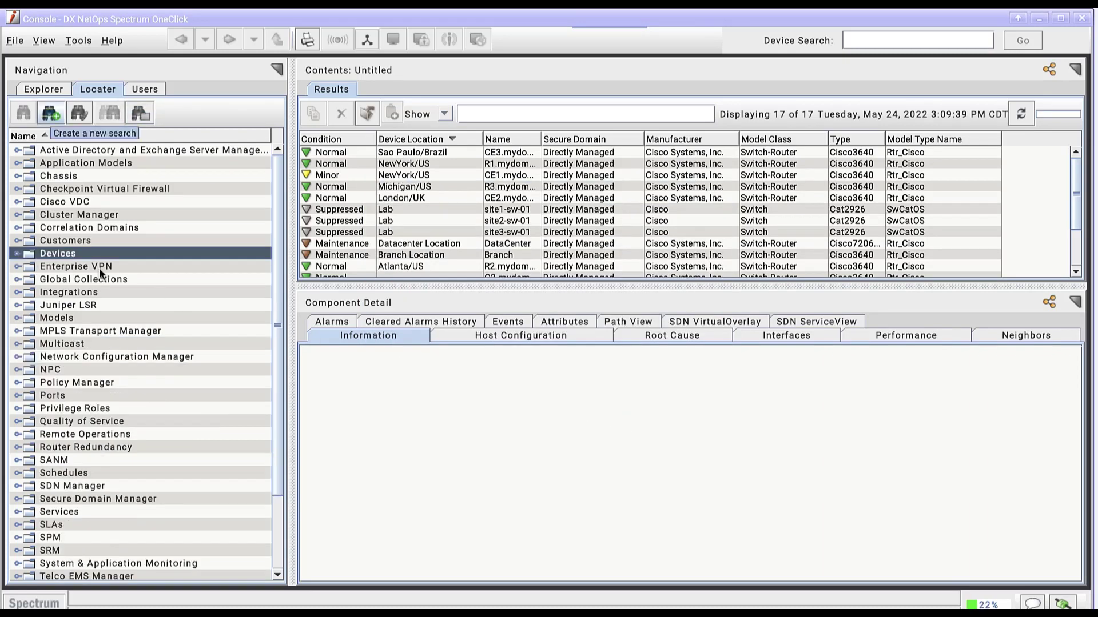
Step: Create a new advanced search and add the condition Location Contains "US", ignoring case
left_click(50, 113)
left_click(343, 380)
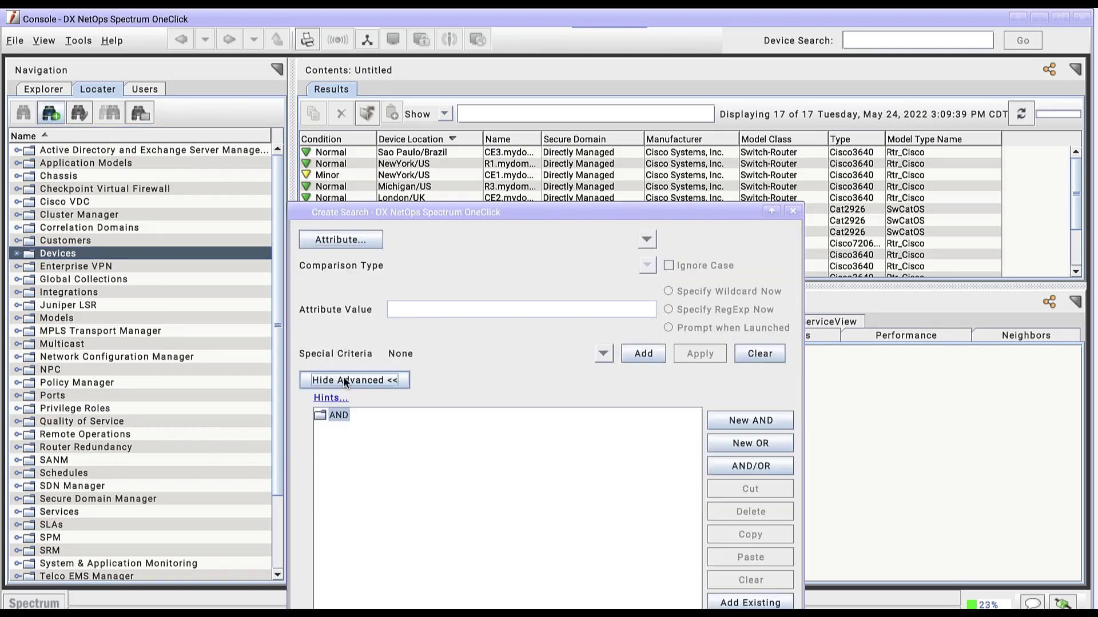
left_click_drag(446, 213, 470, 96)
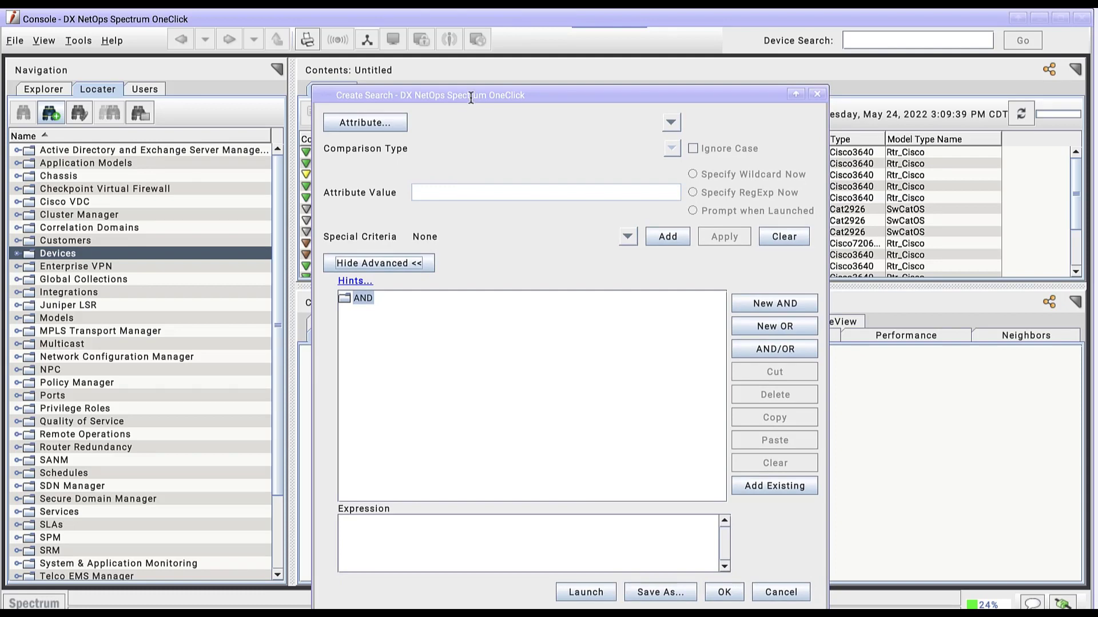
left_click(672, 121)
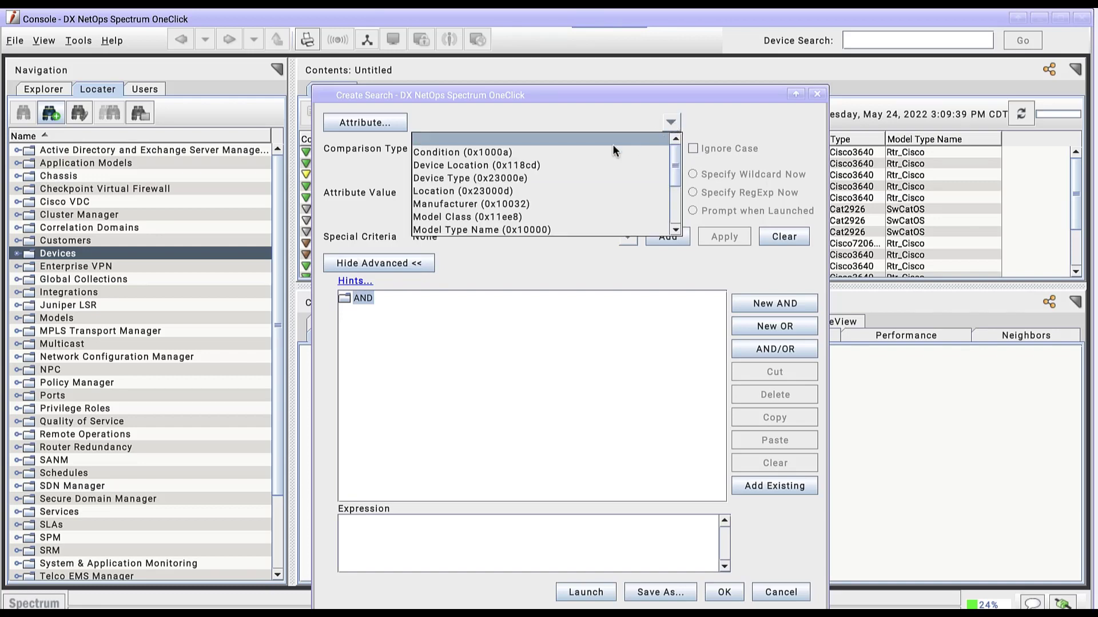
left_click(512, 189)
left_click(517, 204)
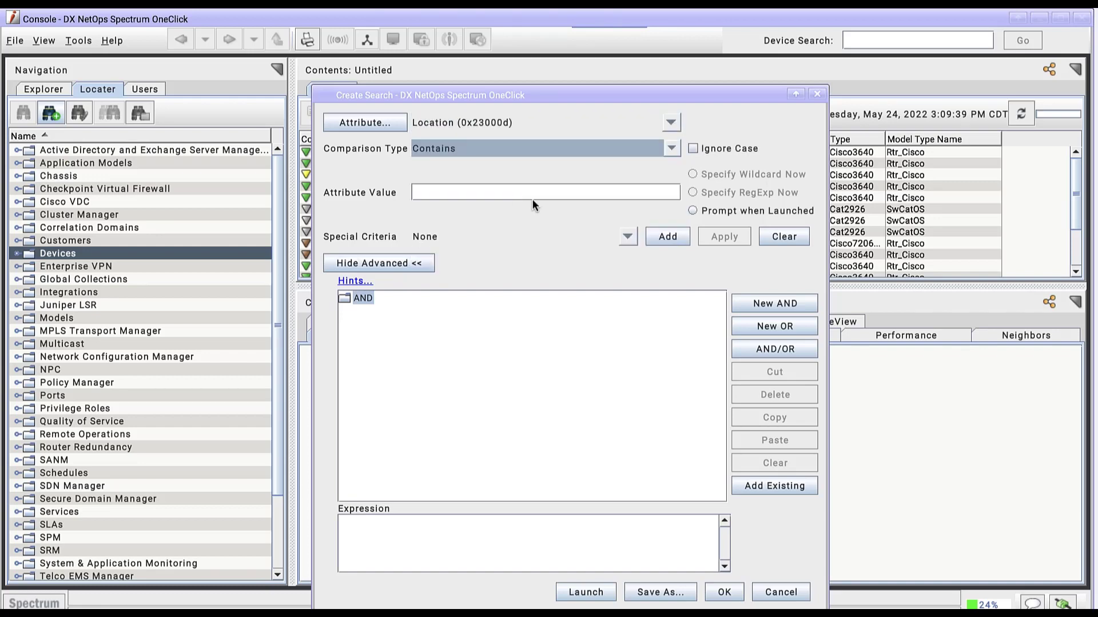
left_click(599, 198)
type("US")
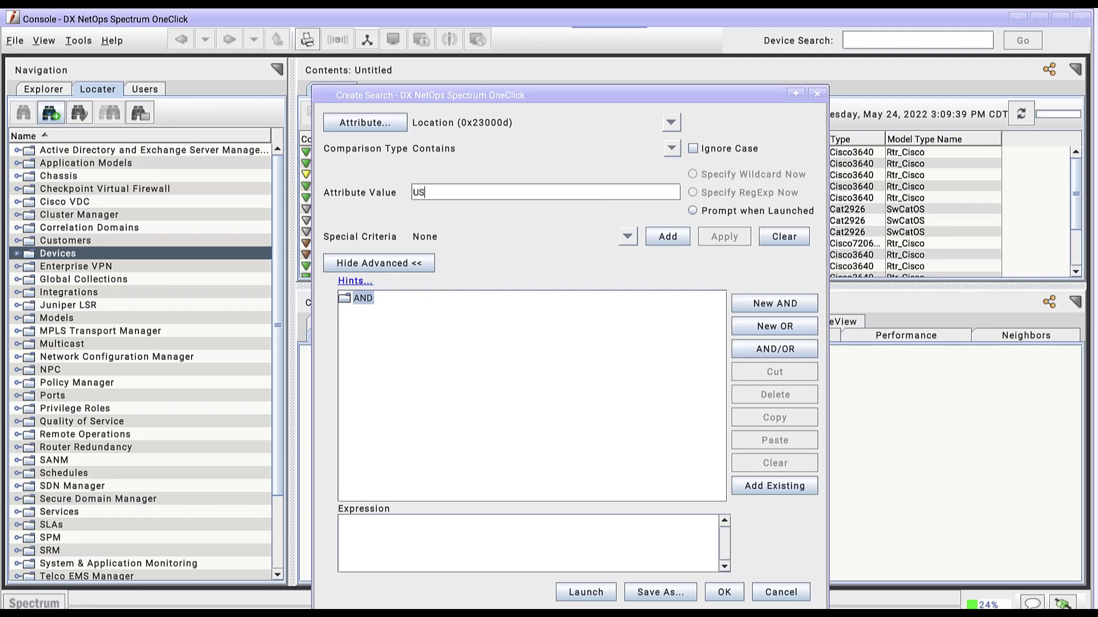
left_click(693, 148)
left_click(670, 239)
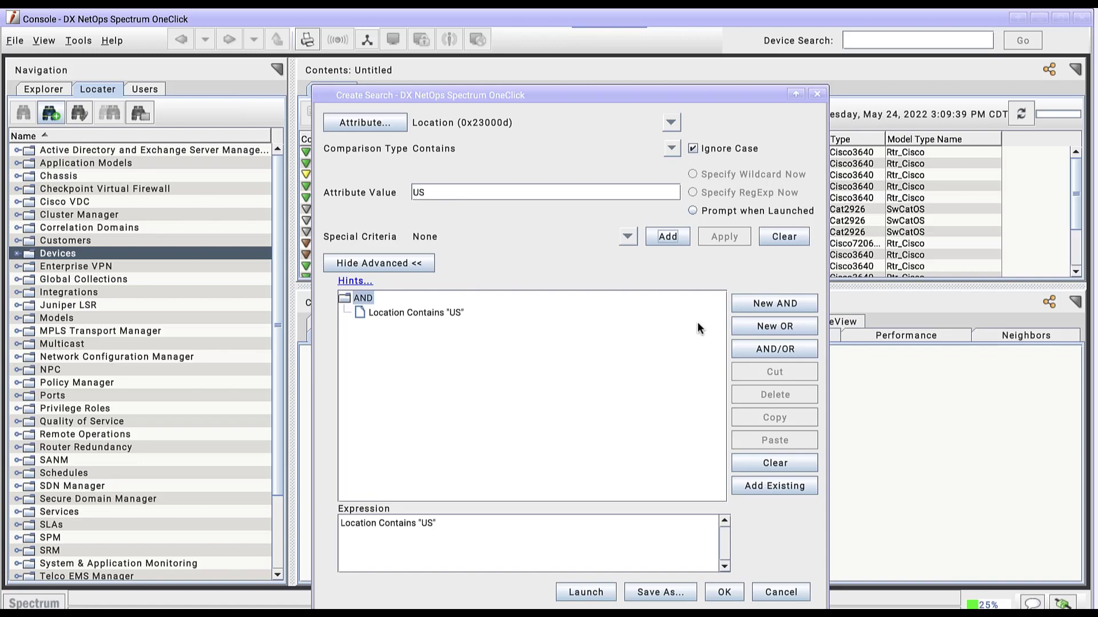
Step: Add an OR group beneath the location condition, containing the condition Model Class Equal To "Router"
left_click(380, 313)
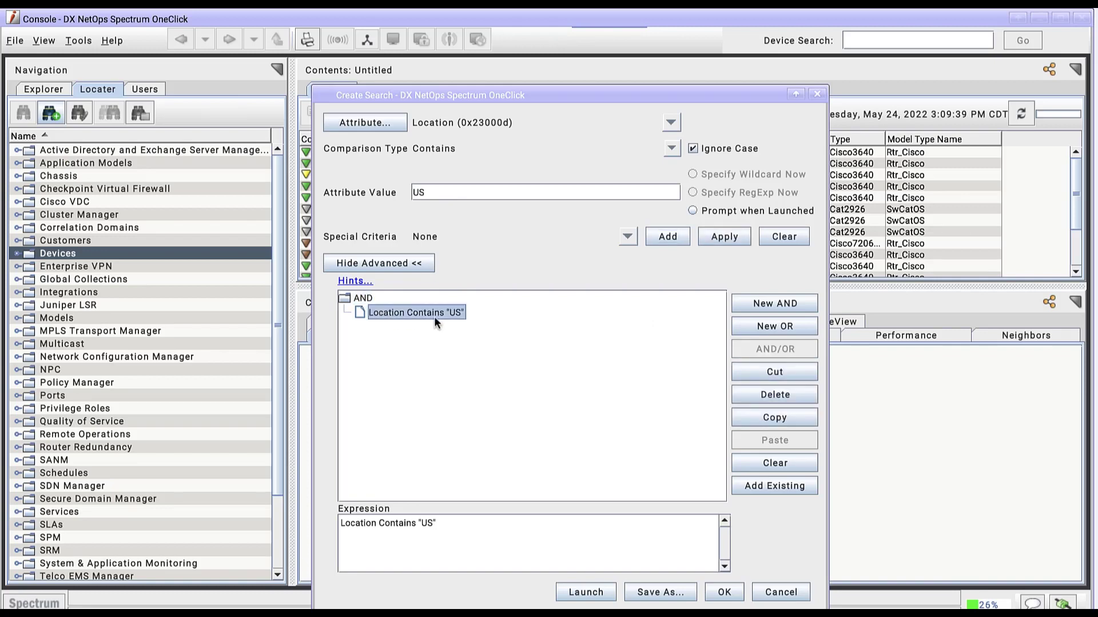
left_click(776, 325)
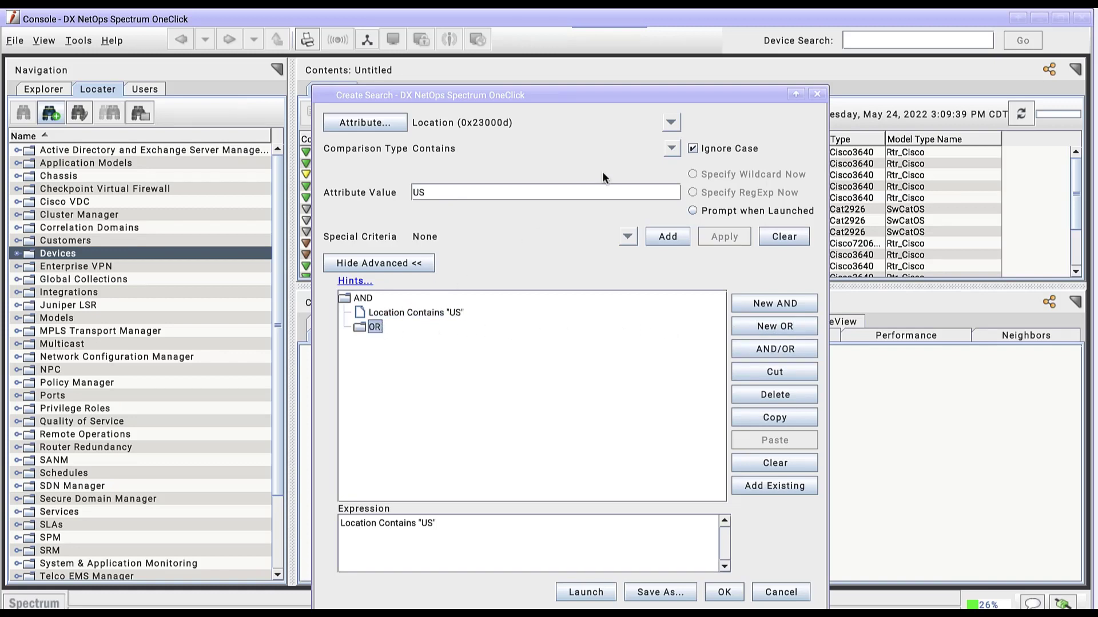
left_click(674, 122)
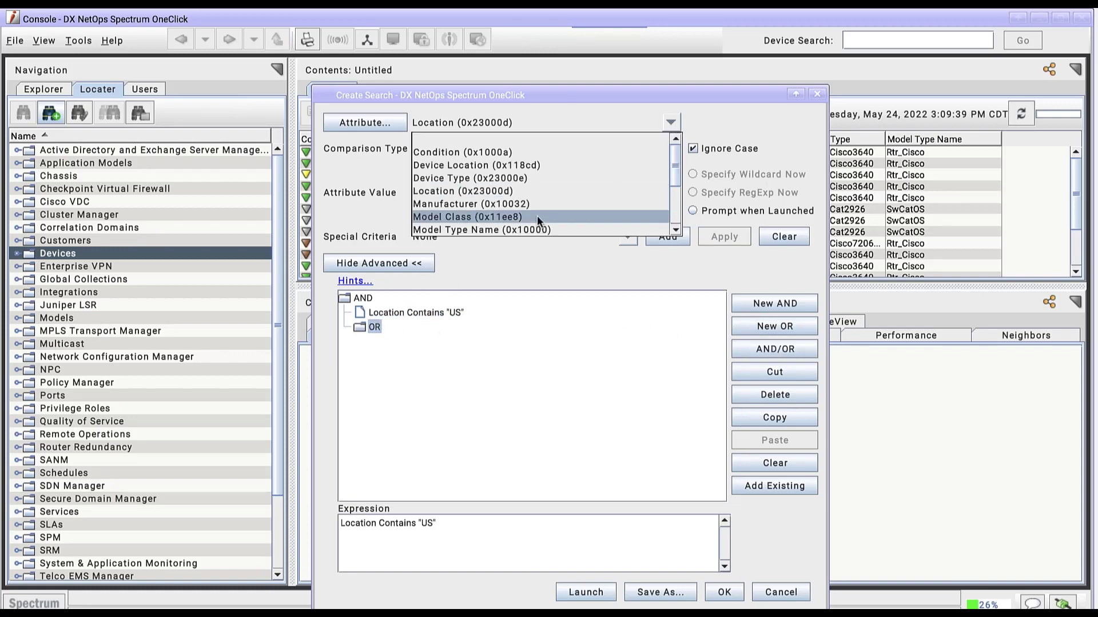
left_click(536, 215)
left_click(672, 192)
left_click(445, 204)
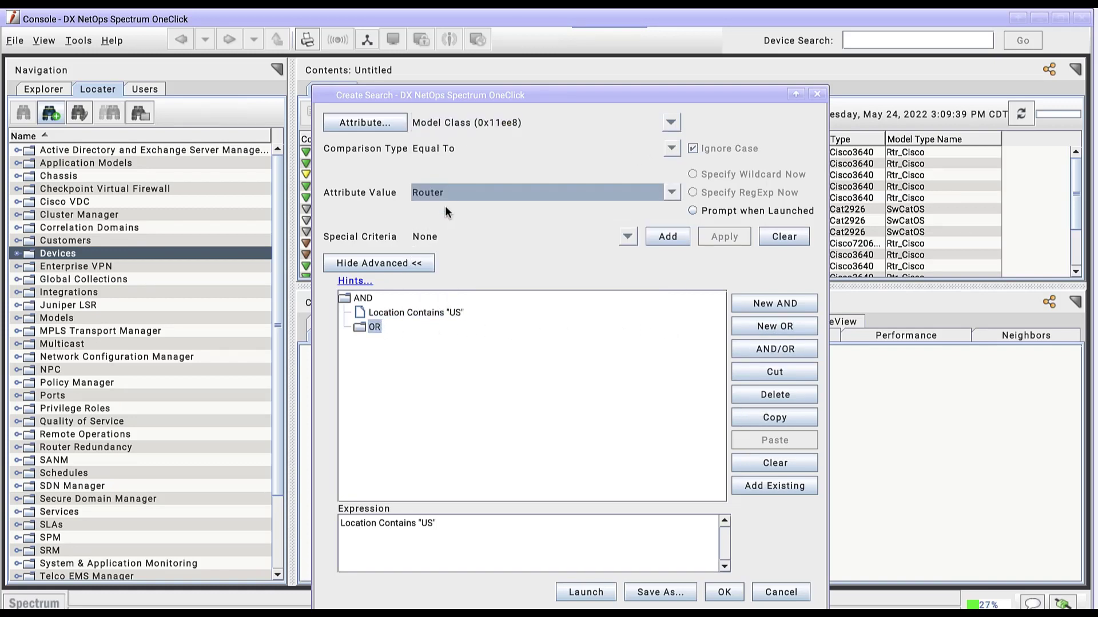
left_click(668, 236)
Step: Add Model Class conditions for Switch and Switch-Router to the OR group, and launch the search
left_click(672, 193)
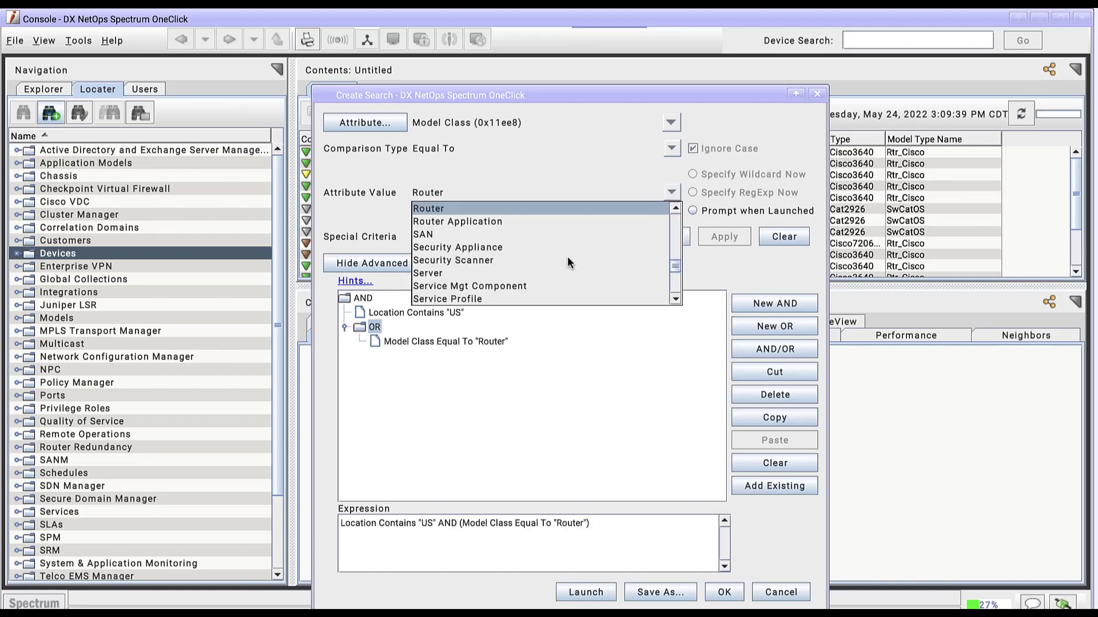
scroll(567, 256, "down", 2)
left_click(458, 286)
left_click(667, 236)
left_click(671, 193)
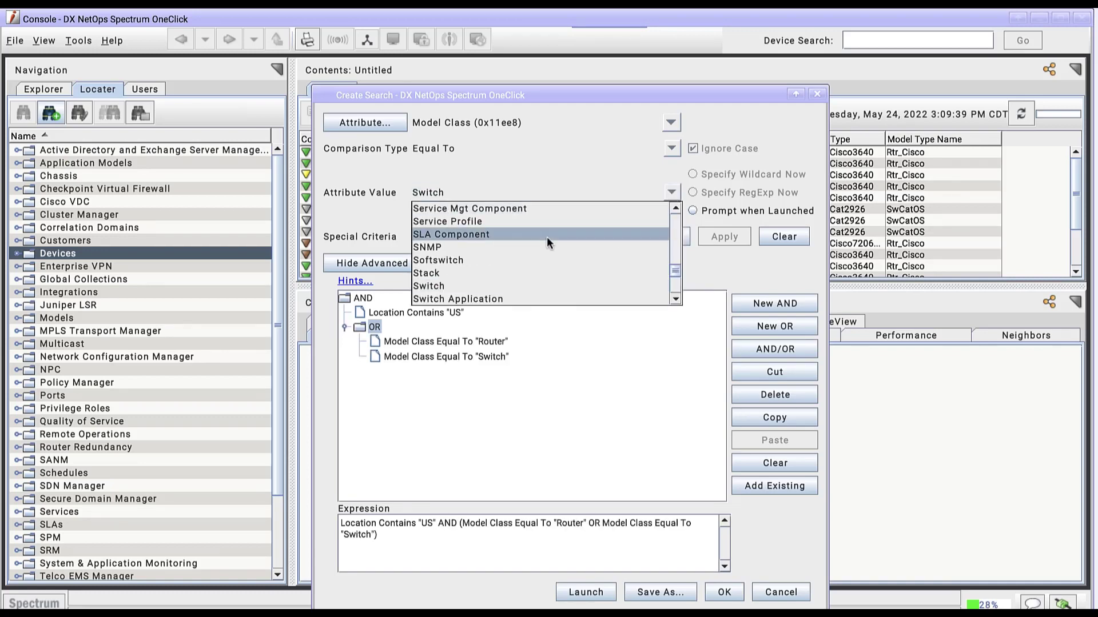
scroll(546, 240, "down", 1)
left_click(503, 273)
left_click(667, 236)
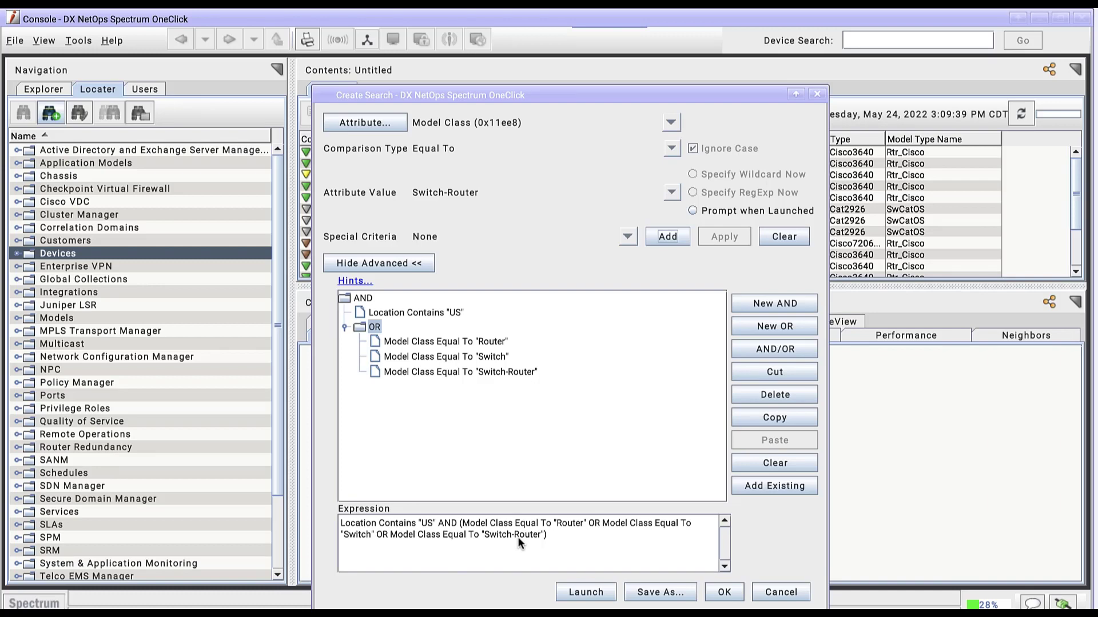
left_click(585, 592)
left_click_drag(731, 93, 441, 84)
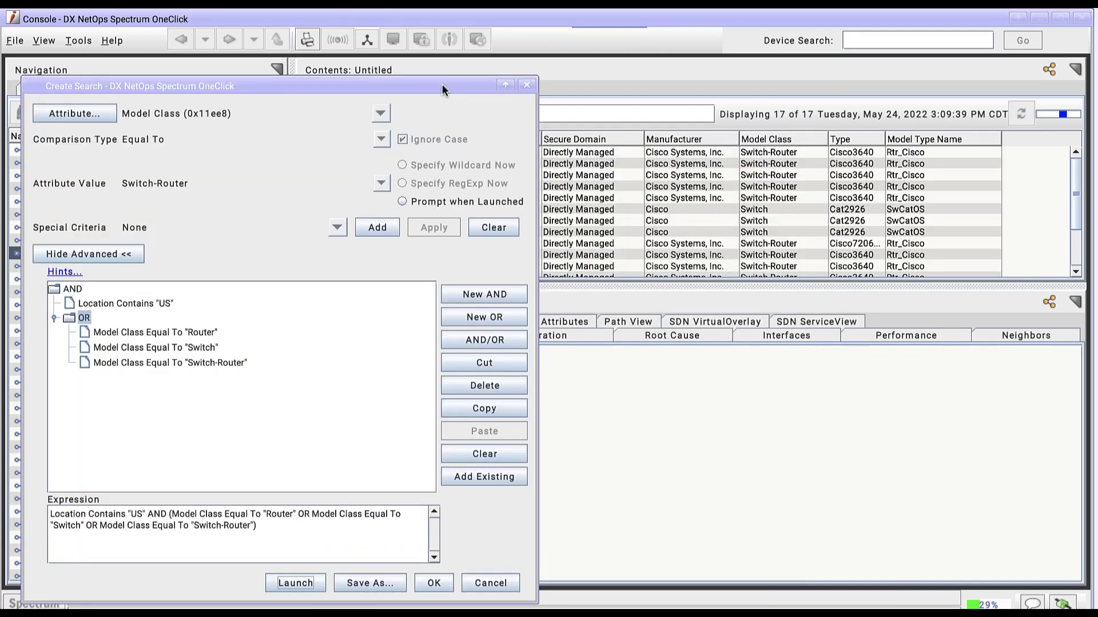